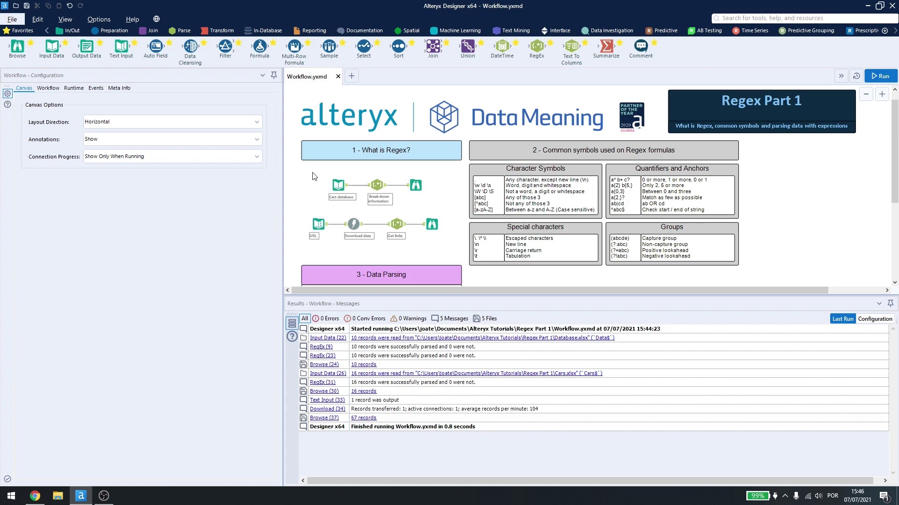
Step: Review the 16 Cars database records, then open the RegEx parsing carFull with (\d{4})\s(\w+)\s(\w+)
click(331, 182)
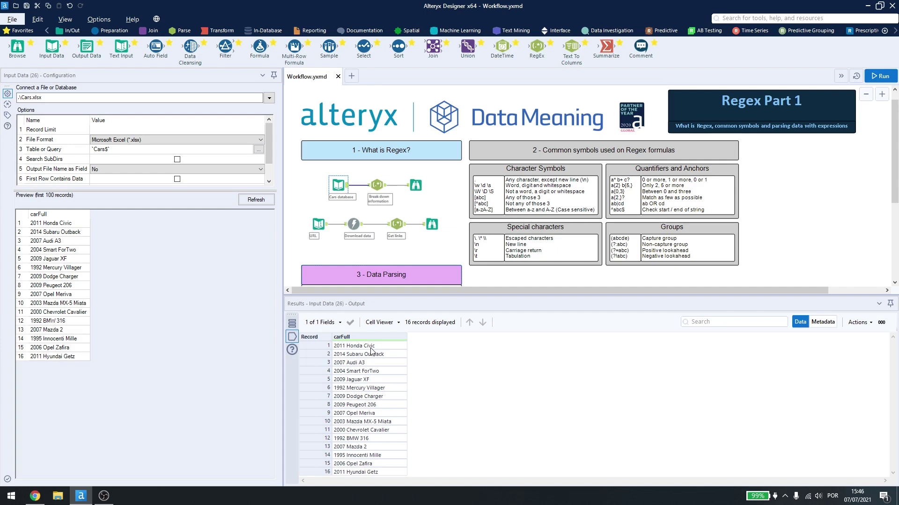
click(378, 186)
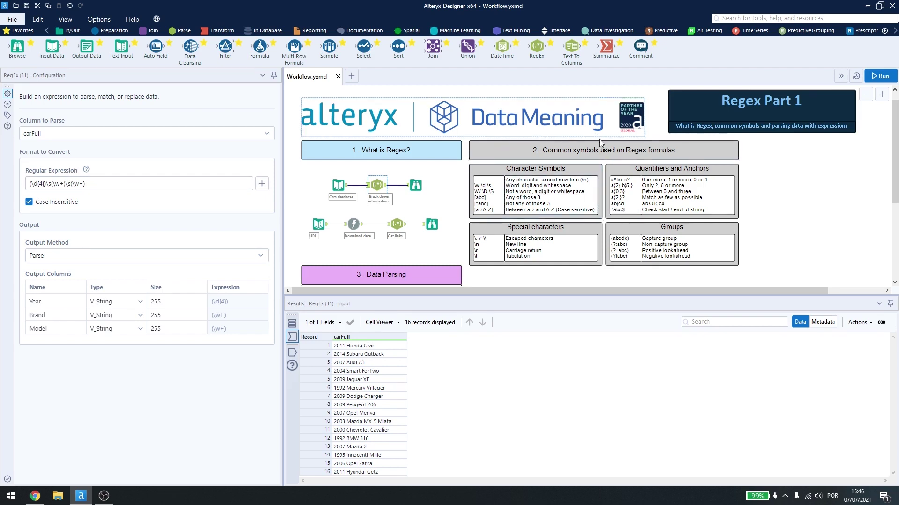
click(261, 184)
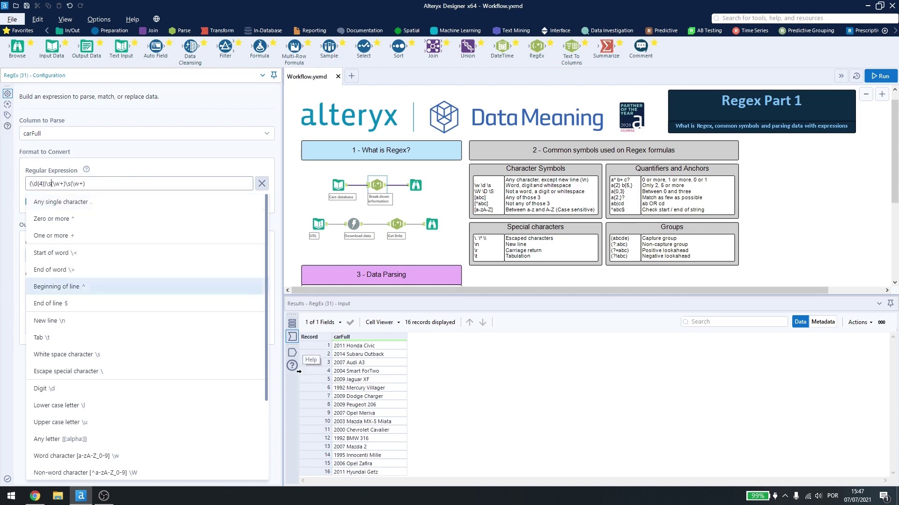
click(261, 184)
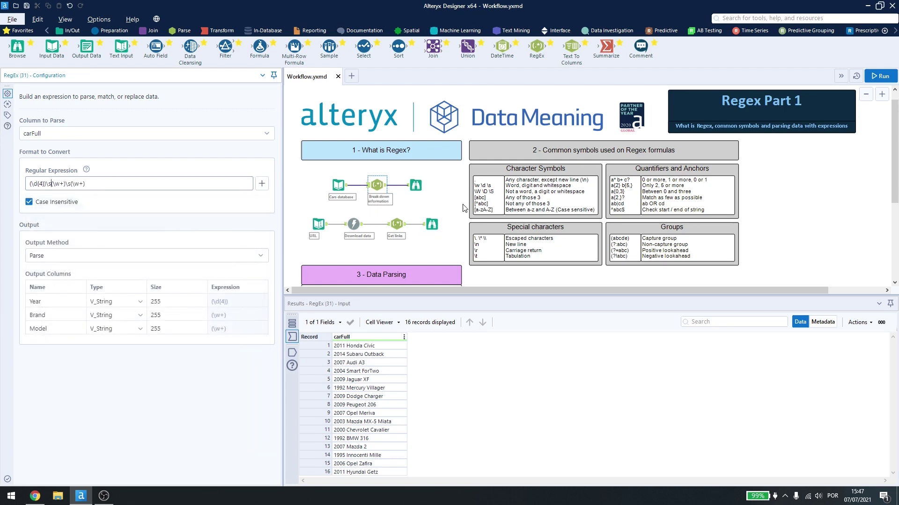
Step: Check the Year, Brand and Model output, then inspect the datameaning.com news URL Text Input
click(416, 185)
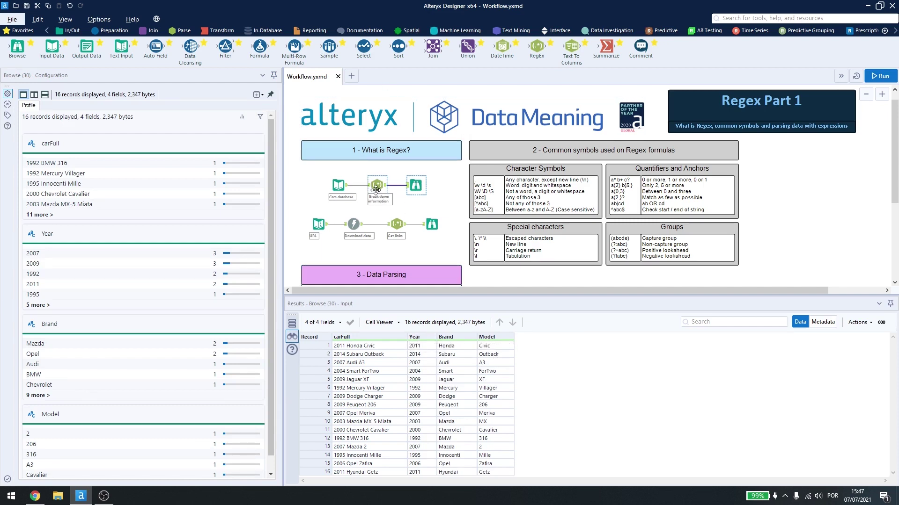
click(319, 221)
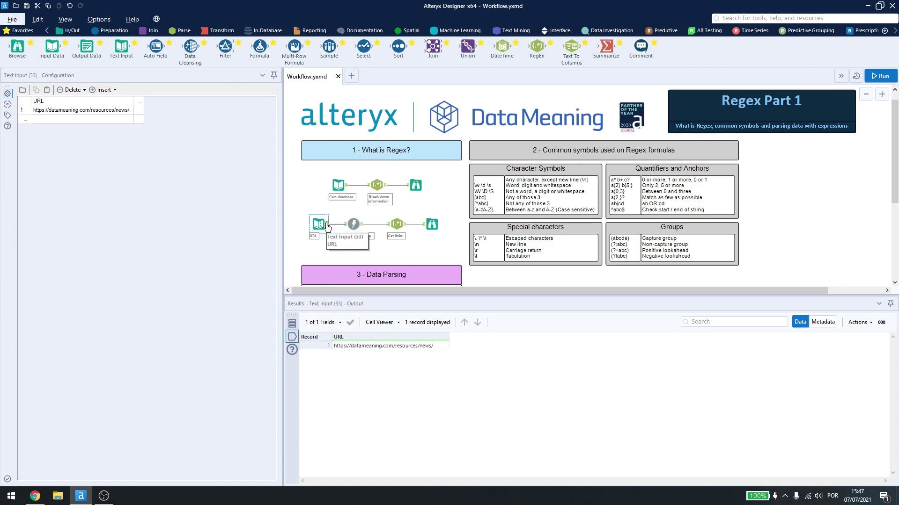
Step: Review the Get links Tokenize href expression and browse its 67 extracted link records
click(395, 224)
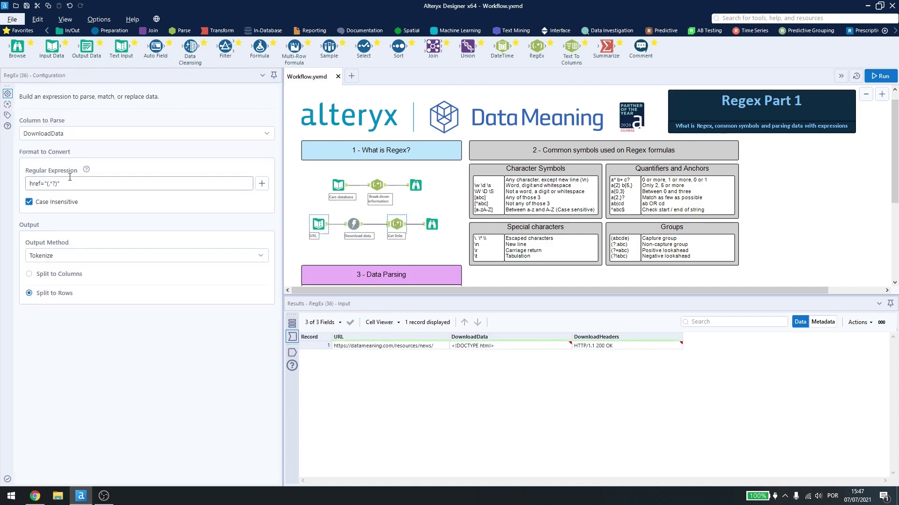
drag(30, 184, 61, 185)
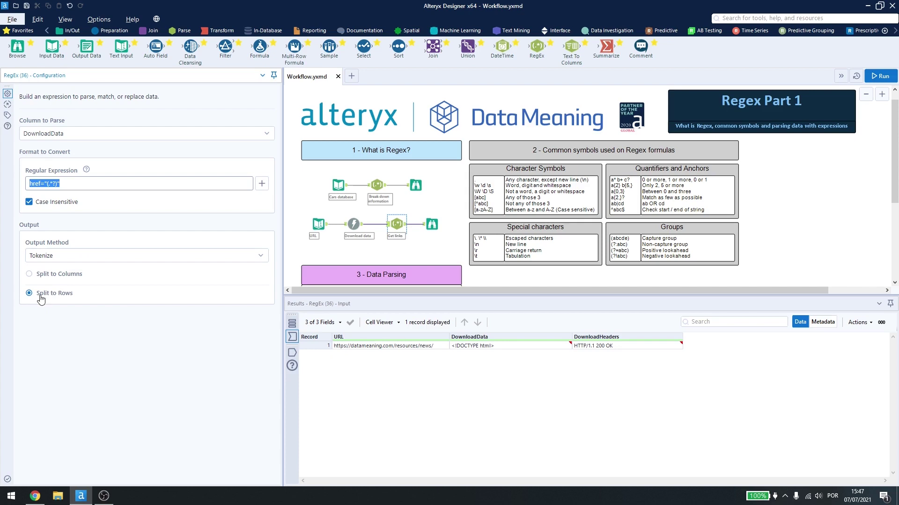
click(432, 225)
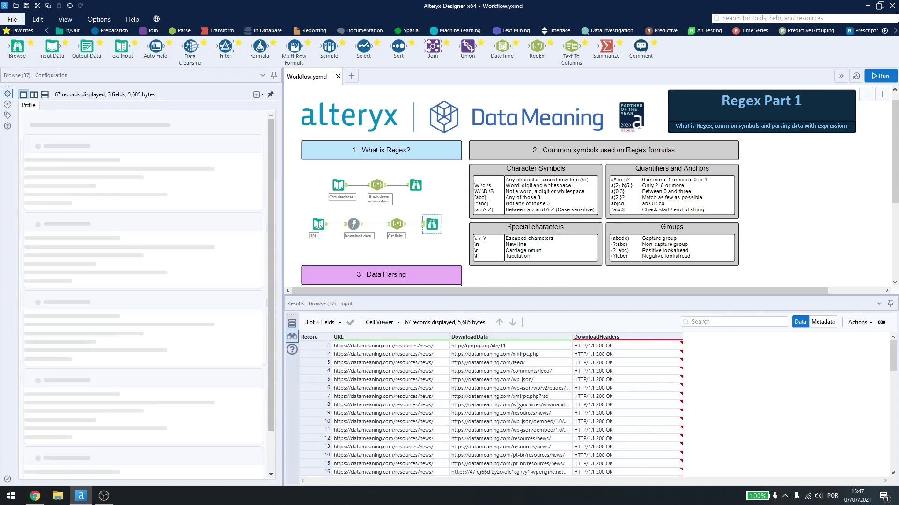
scroll(490, 412, down, 17)
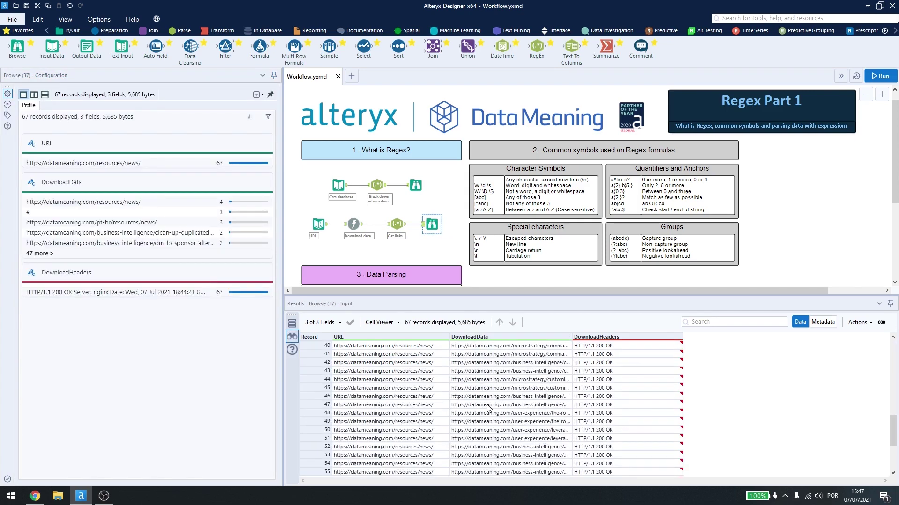
scroll(487, 407, up, 17)
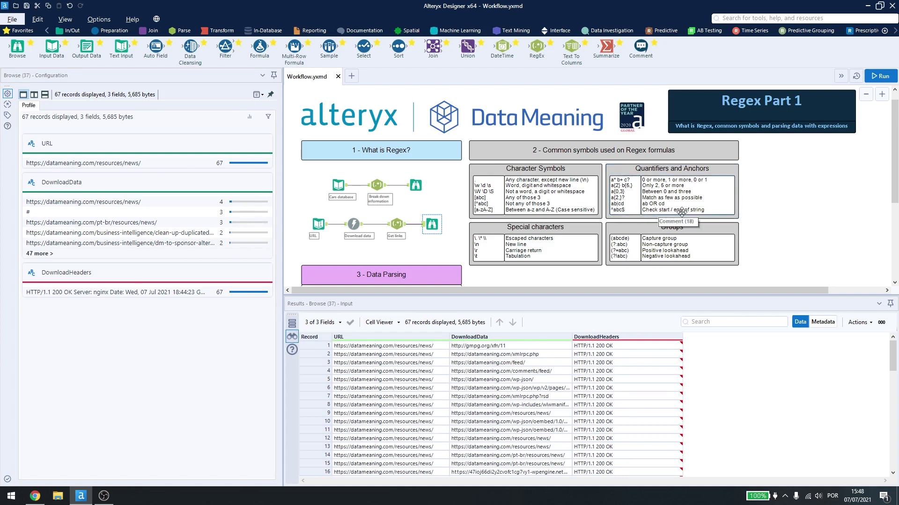
Step: Show the Get links regex symbol list, then clear the selection on the canvas
click(396, 224)
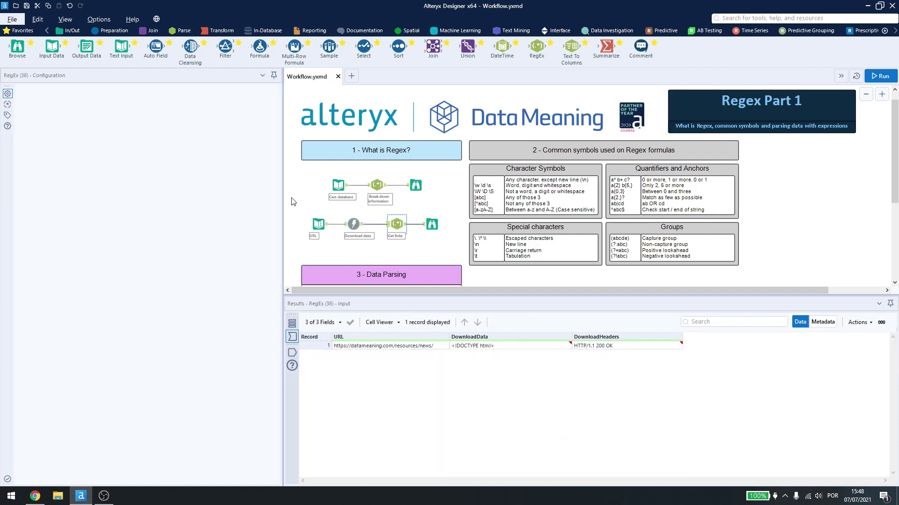
click(263, 184)
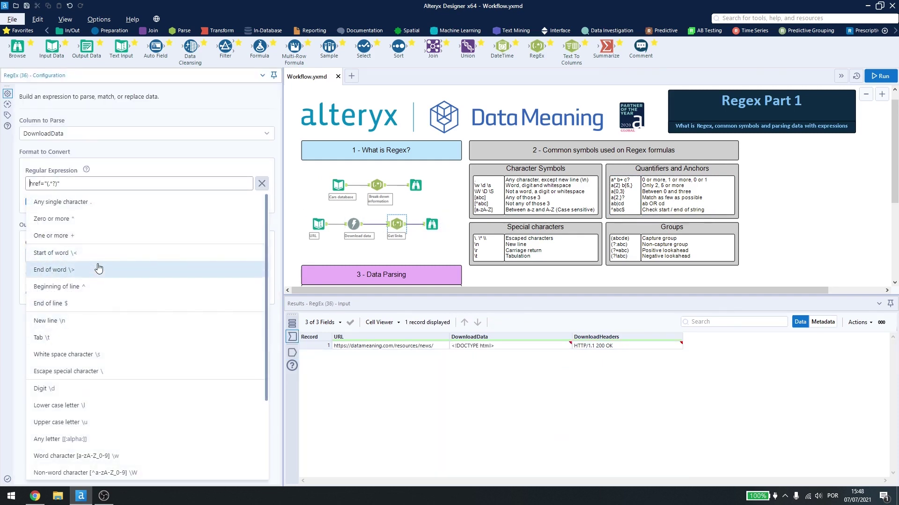
click(449, 251)
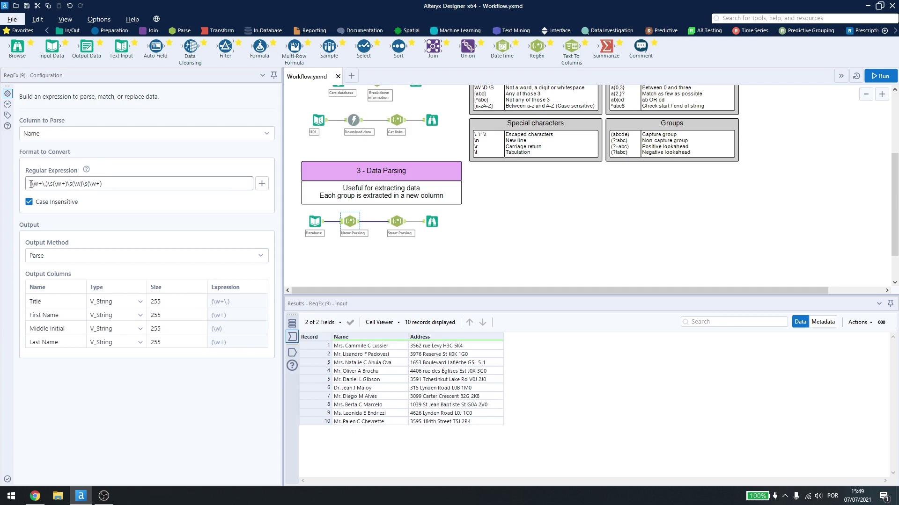
Step: Explain the name pattern's title and whitespace groups, then copy the first Name record into RegExr
drag(31, 184, 43, 185)
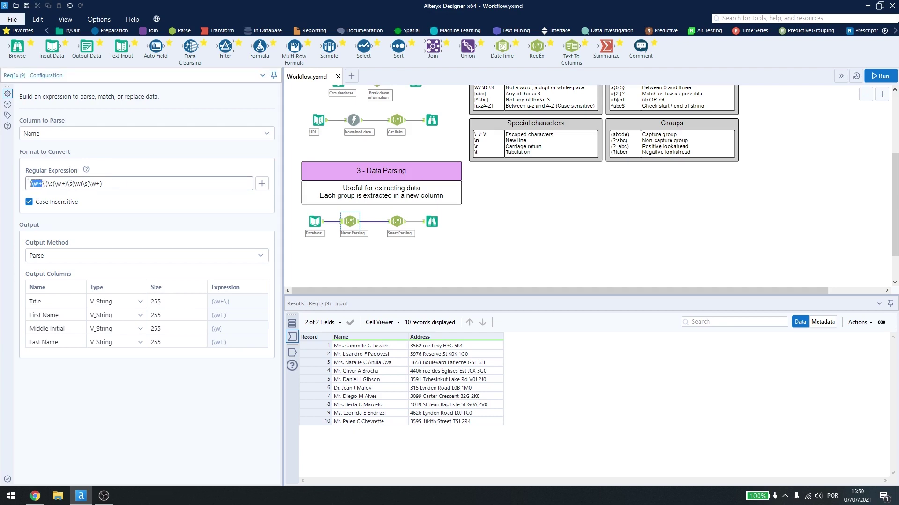
click(44, 184)
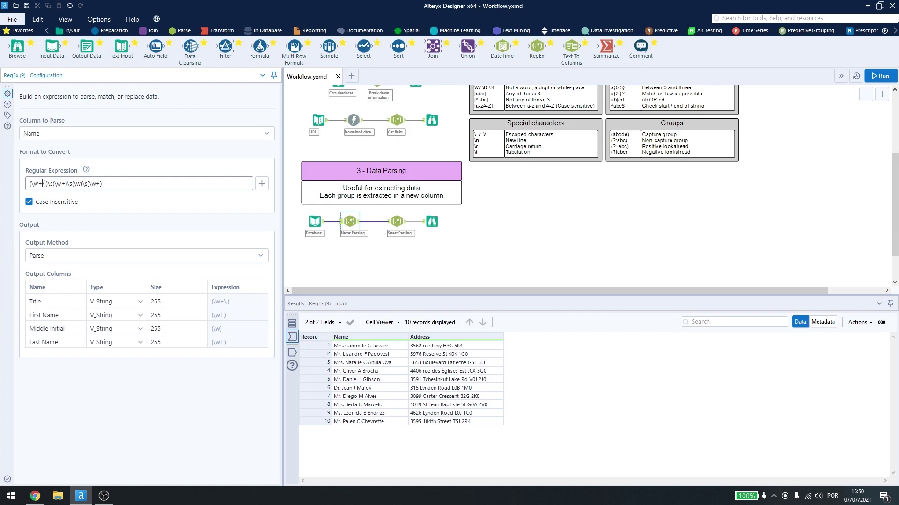
drag(48, 185, 79, 185)
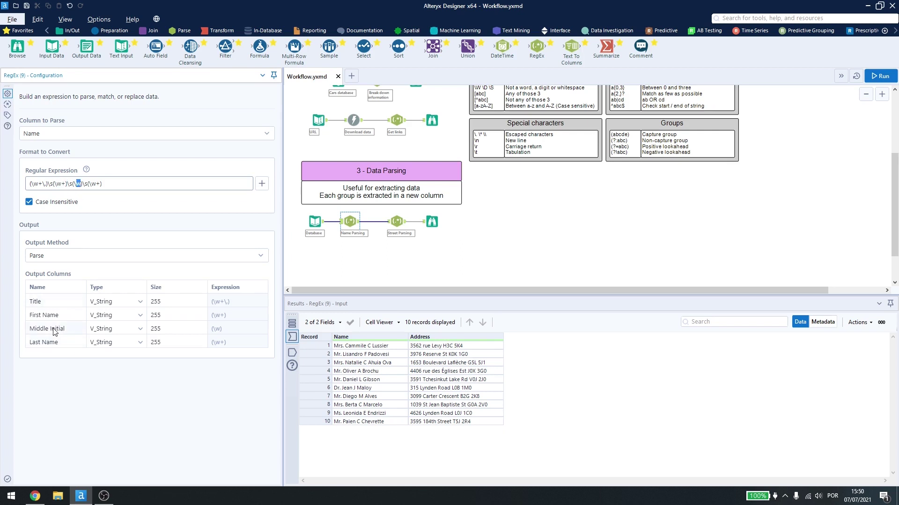
drag(83, 185, 98, 186)
click(108, 213)
click(345, 349)
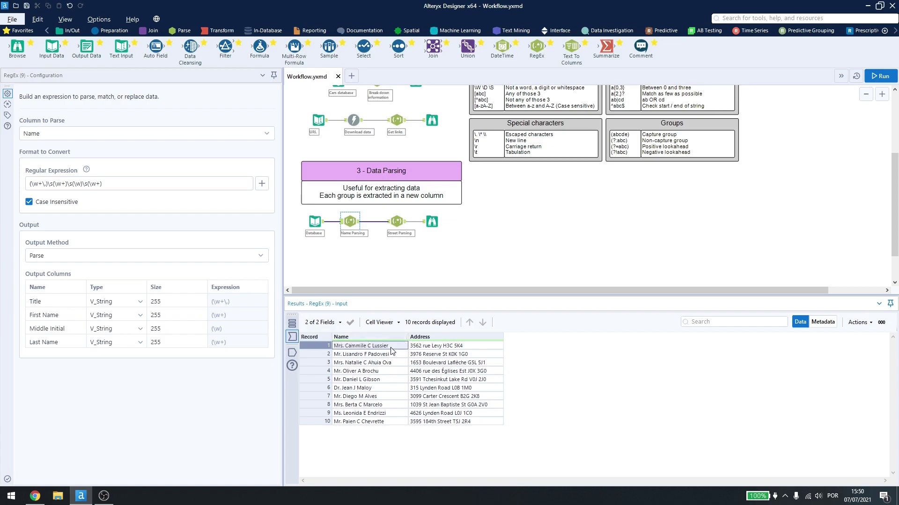
key(alt+Tab)
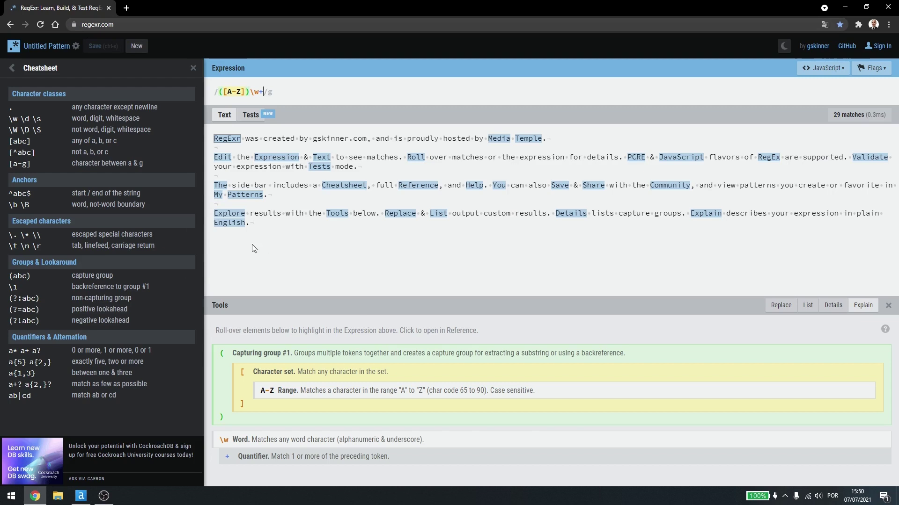
Step: Paste the first name and the Alteryx name regex into RegExr, confirming one four-group match
drag(255, 249, 47, 94)
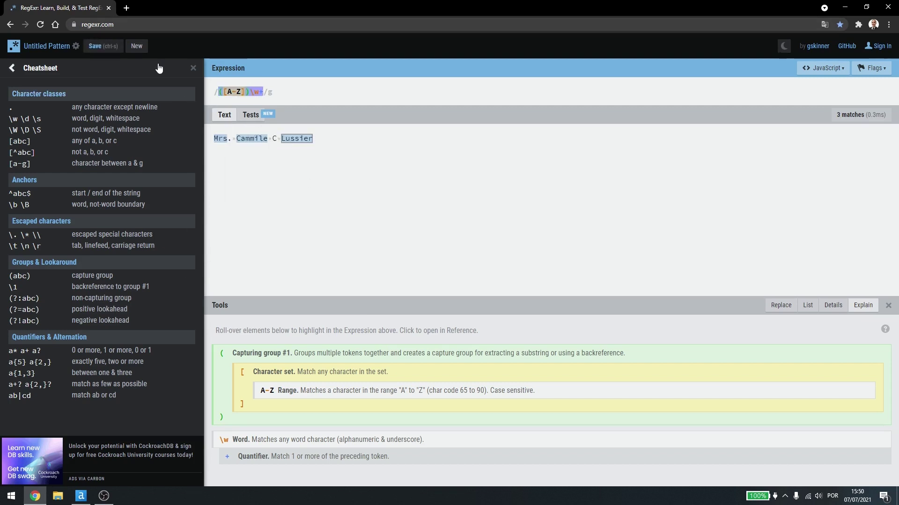
key(alt+Tab)
key(ctrl+a)
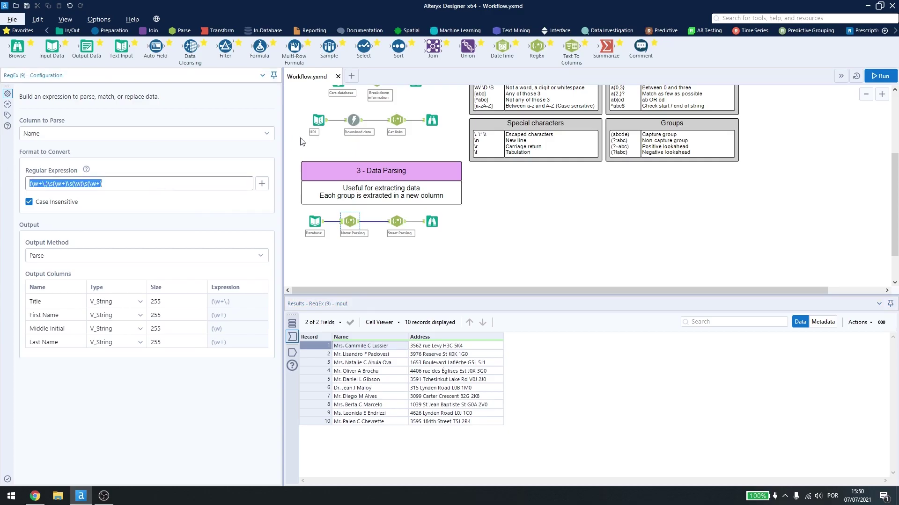
key(ctrl+c)
key(alt+Tab)
key(ctrl+a)
key(ctrl+v)
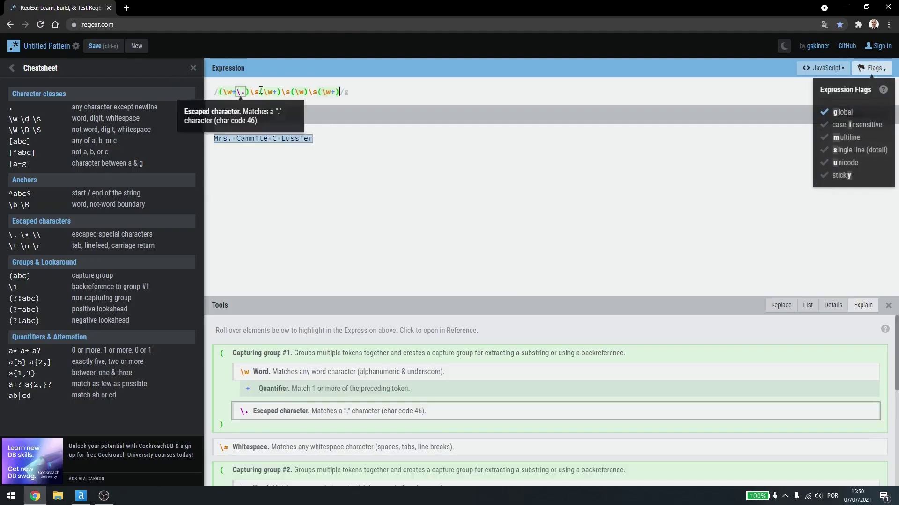
click(375, 88)
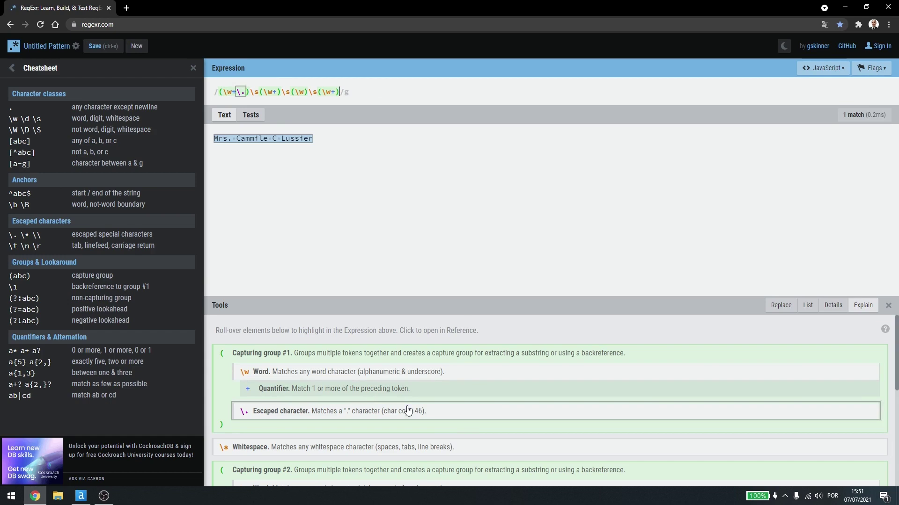
mouse_move(256, 137)
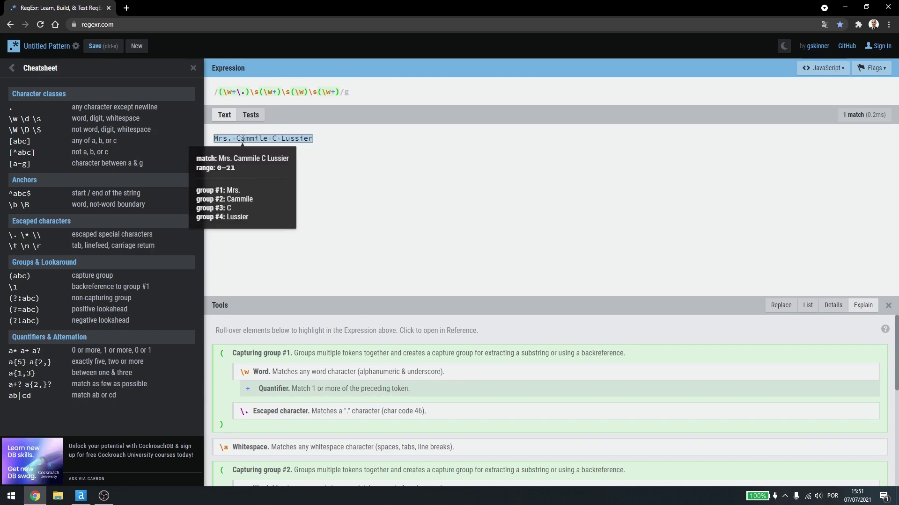
key(alt+Tab)
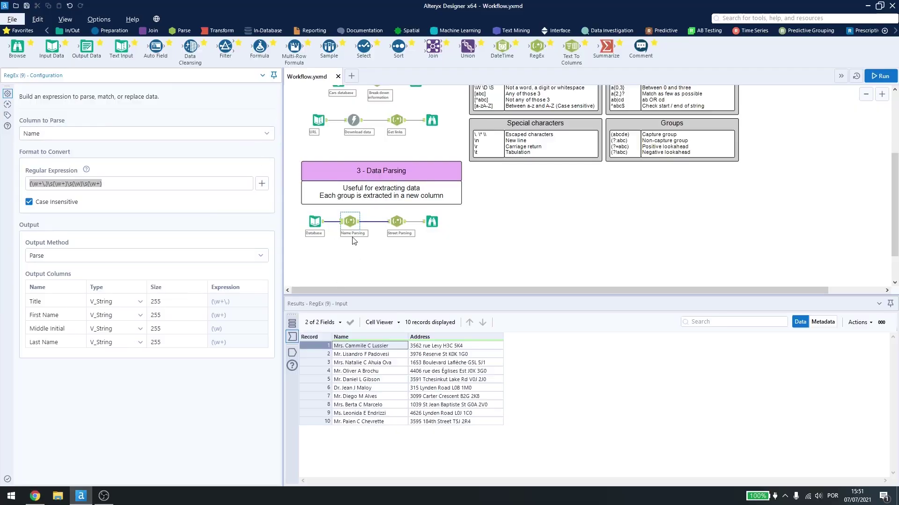
Step: Explain the Street Parsing regex groups: house number, street character set, and ZIP code
key(alt+Tab)
key(alt+Tab)
click(396, 220)
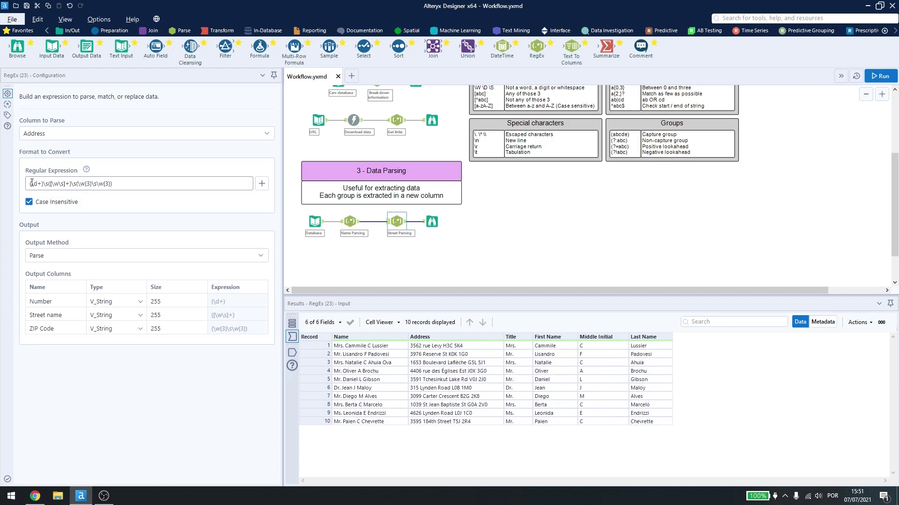
drag(33, 184, 43, 185)
double_click(48, 184)
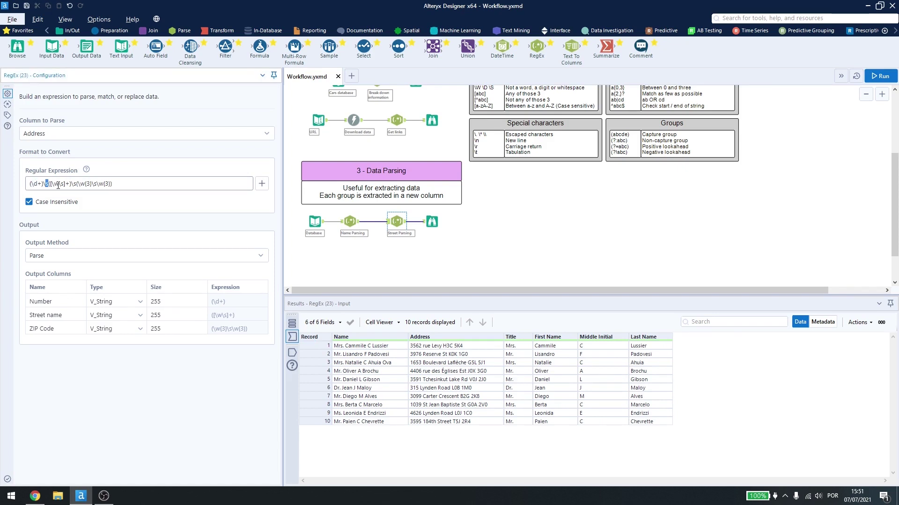
click(53, 184)
drag(53, 183, 65, 184)
drag(66, 184, 50, 184)
click(65, 183)
mouse_move(73, 184)
mouse_down()
mouse_move(89, 185)
mouse_move(77, 186)
mouse_up()
click(79, 186)
key(End)
click(174, 184)
Step: Browse the final 10 records with separate Number, Street name and ZIP Code columns
click(434, 226)
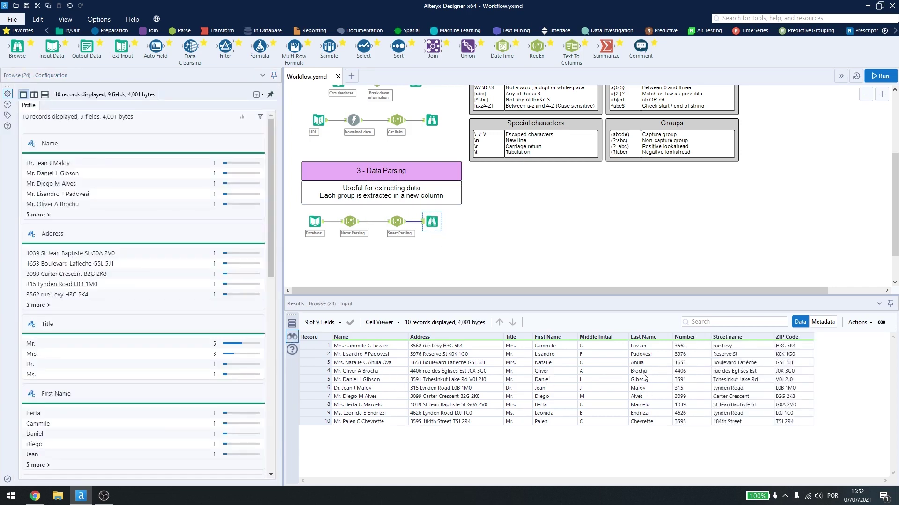
scroll(528, 187, up, 3)
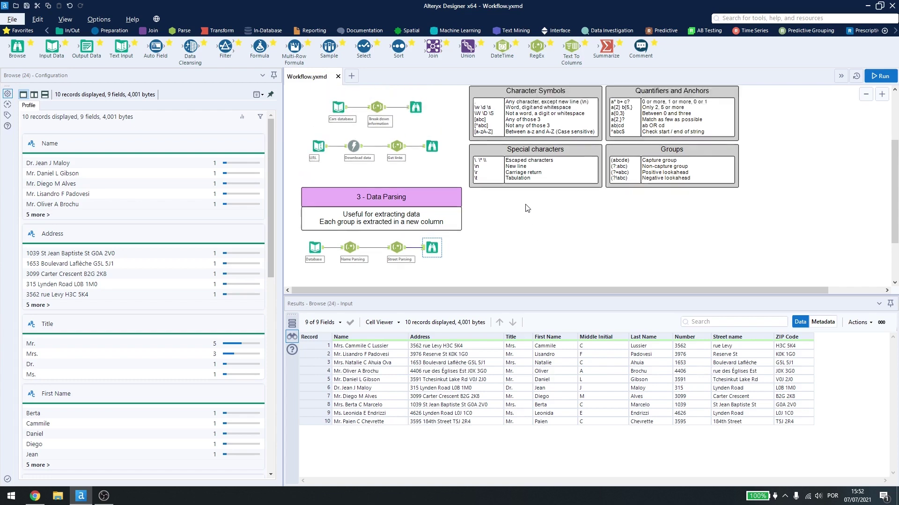